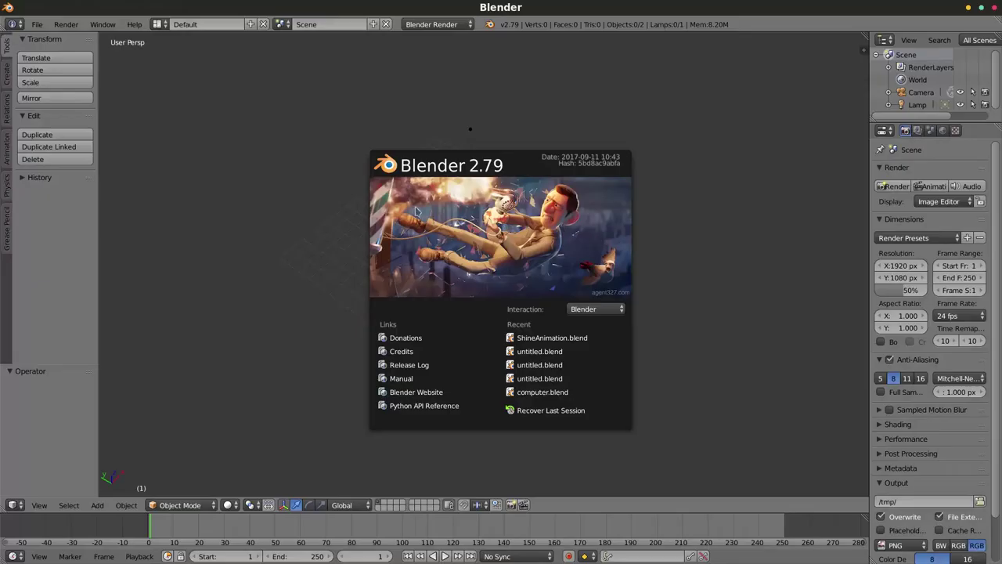
Add Example.mp4 as a movie strip in the Video Editing layout
{"action": "left_click", "coordinate": [462, 242]}
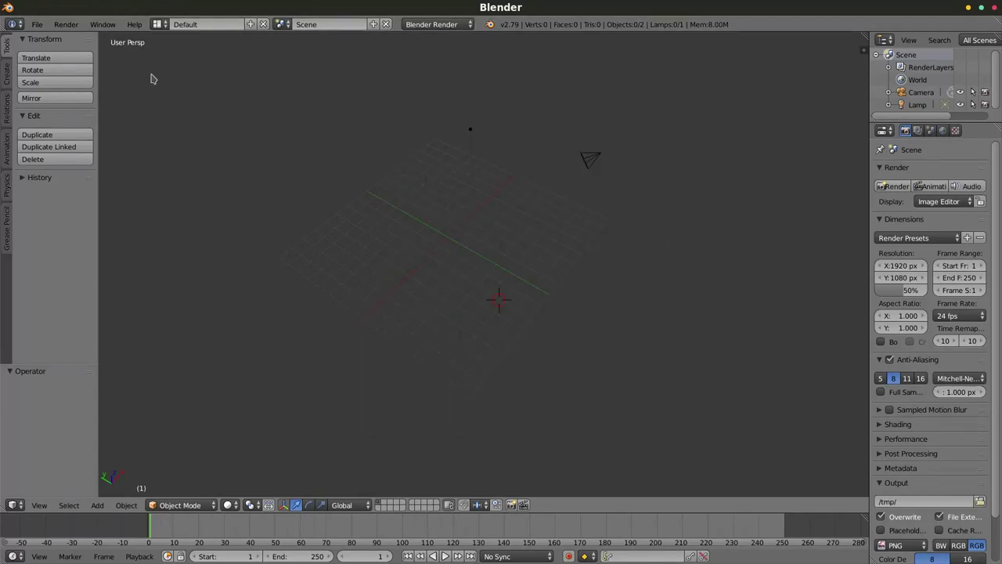
{"action": "left_click", "coordinate": [158, 24]}
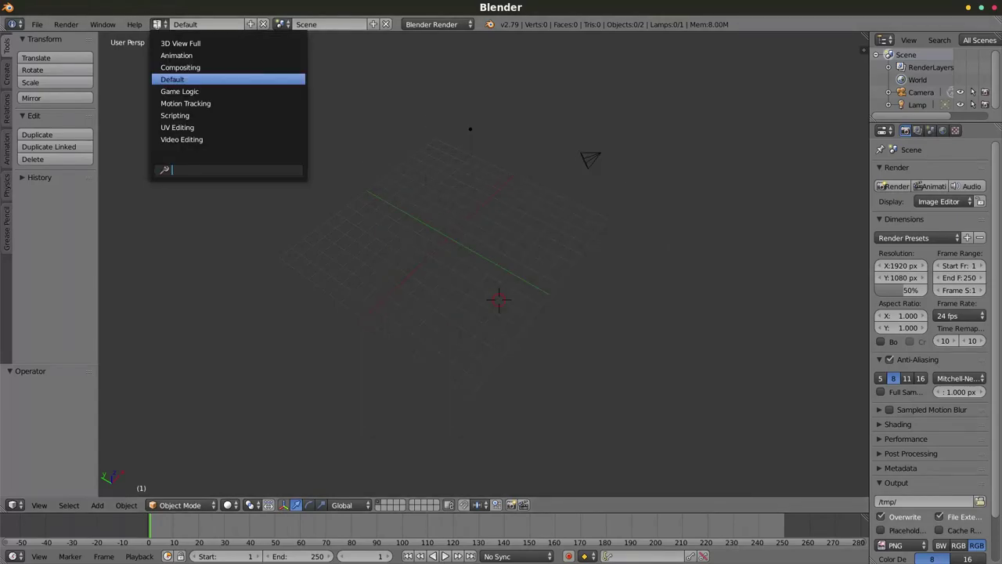
{"action": "left_click", "coordinate": [187, 140]}
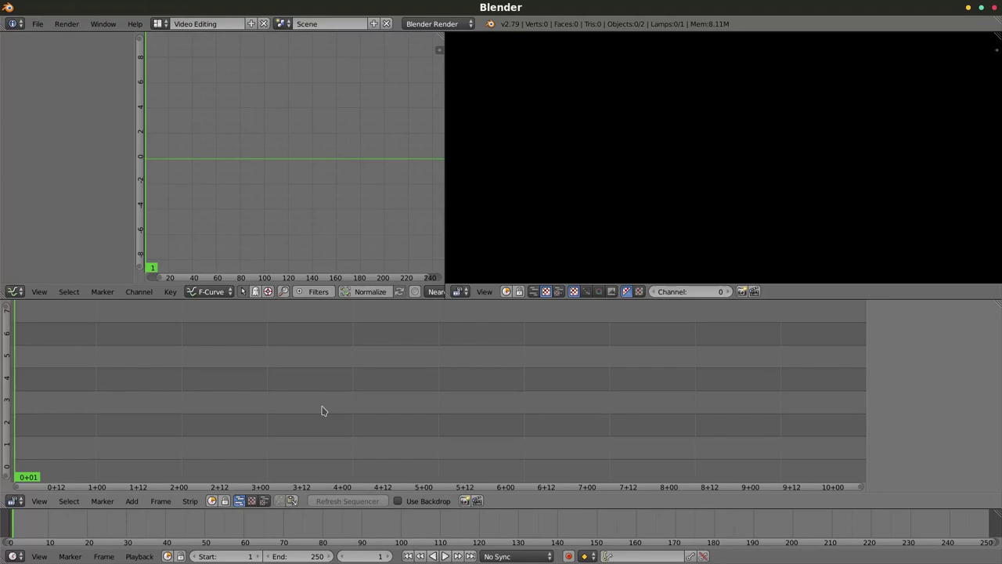
{"action": "key", "text": "shift+a"}
{"action": "left_click", "coordinate": [298, 445]}
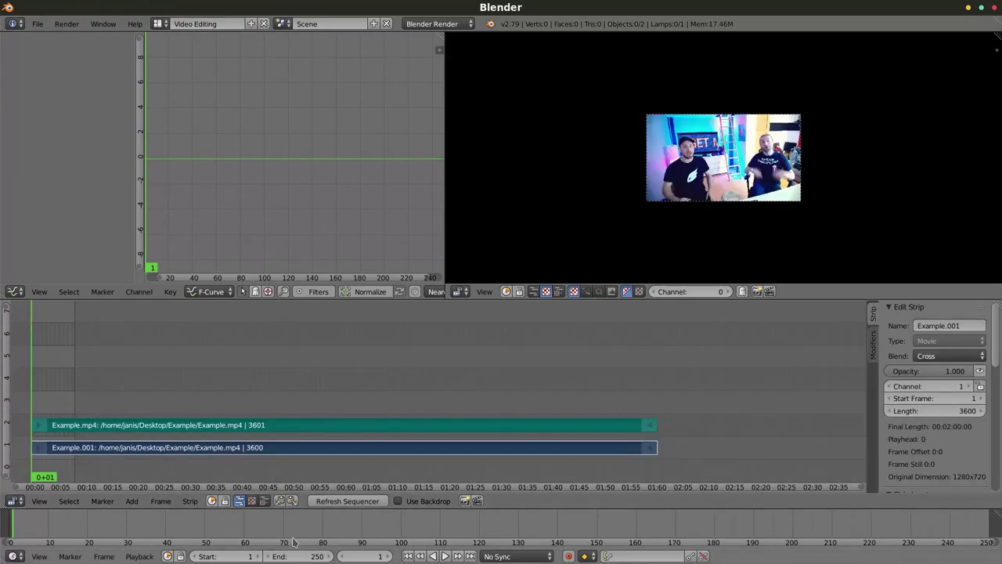
Set the end frame of the range to 1000
{"action": "left_click", "coordinate": [302, 556]}
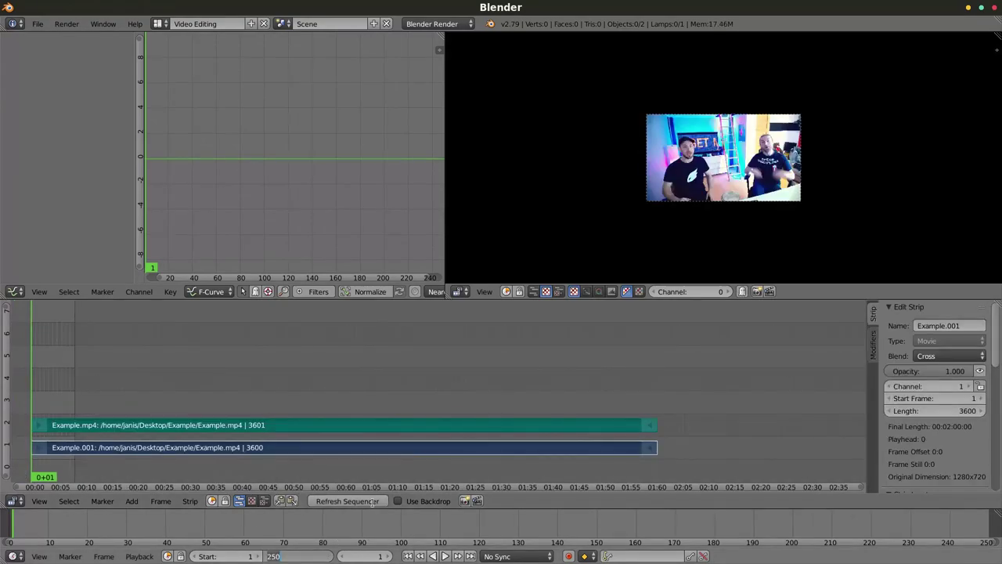
{"action": "type", "text": "1000"}
{"action": "key", "text": "Return"}
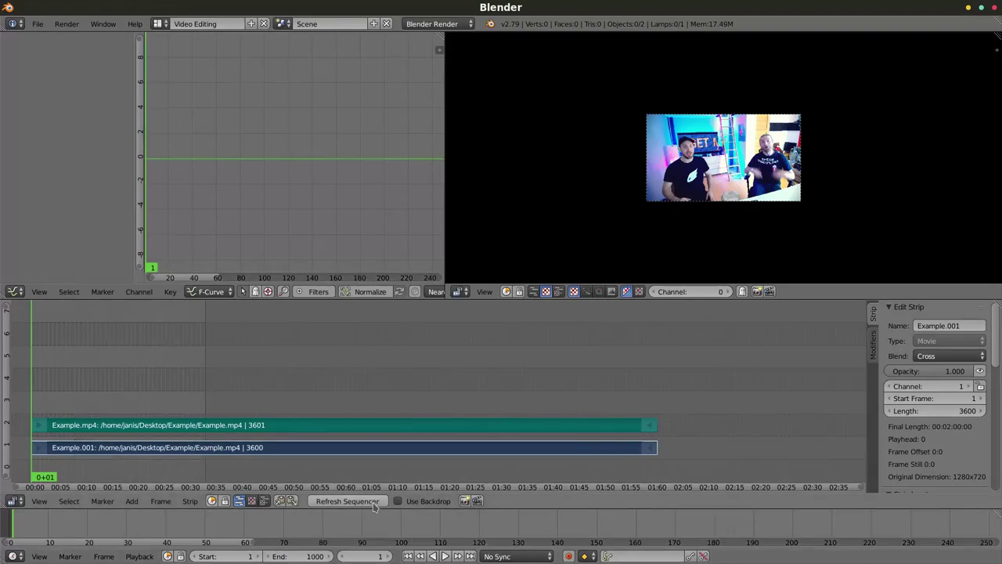
Return to the Default layout and choose the render output location
{"action": "left_click", "coordinate": [157, 24]}
{"action": "left_click", "coordinate": [184, 88]}
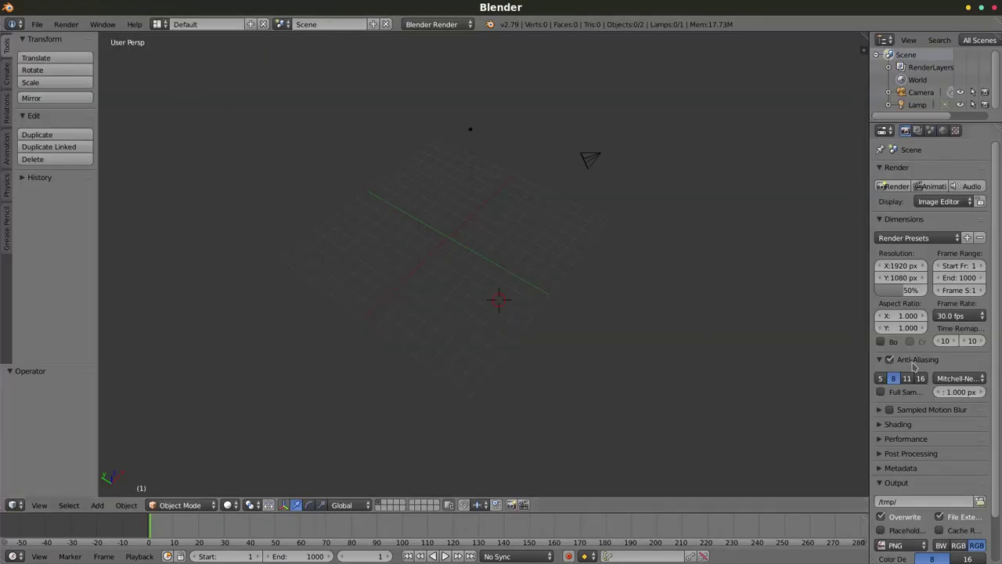
{"action": "left_click", "coordinate": [979, 502]}
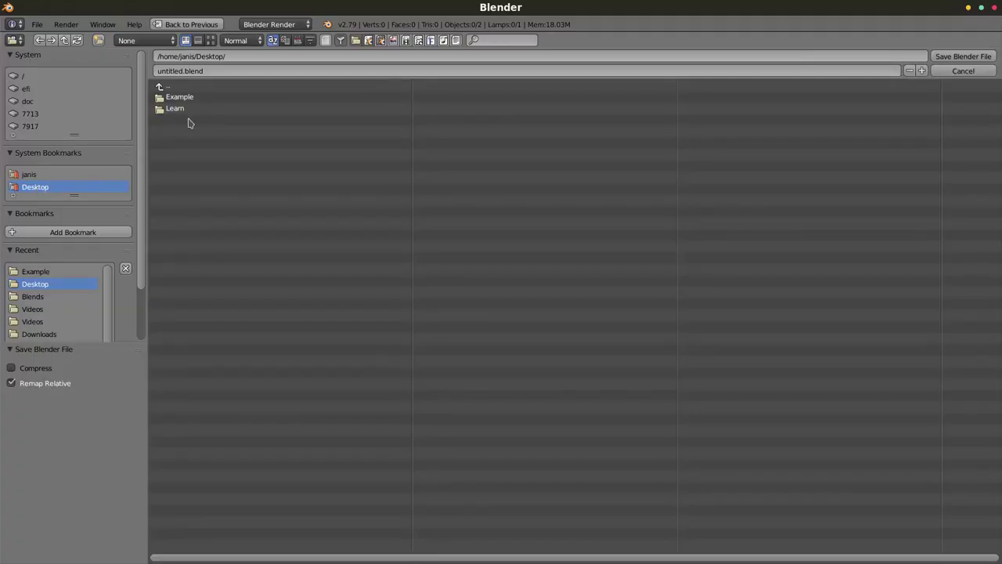
Save the project as untitled.blend in the Example folder and test-render the sequence with Ctrl+F12
{"action": "double_click", "coordinate": [182, 97]}
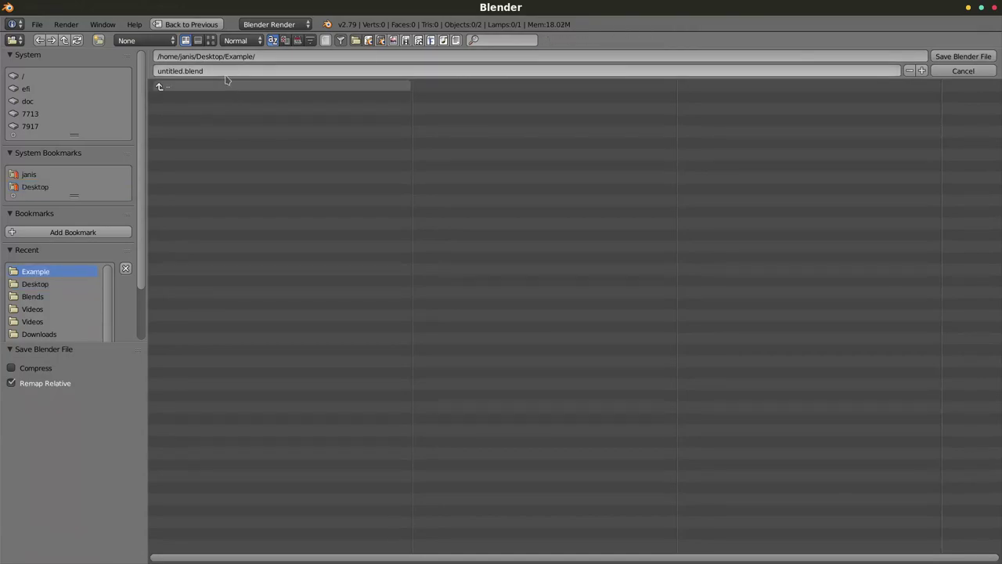
{"action": "left_click", "coordinate": [963, 56]}
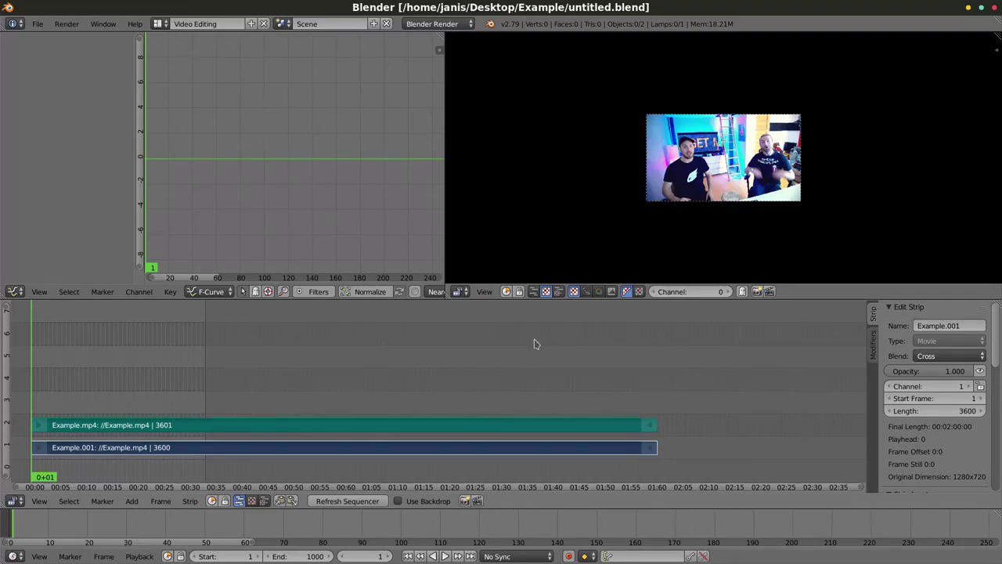
{"action": "key", "text": "ctrl+F12"}
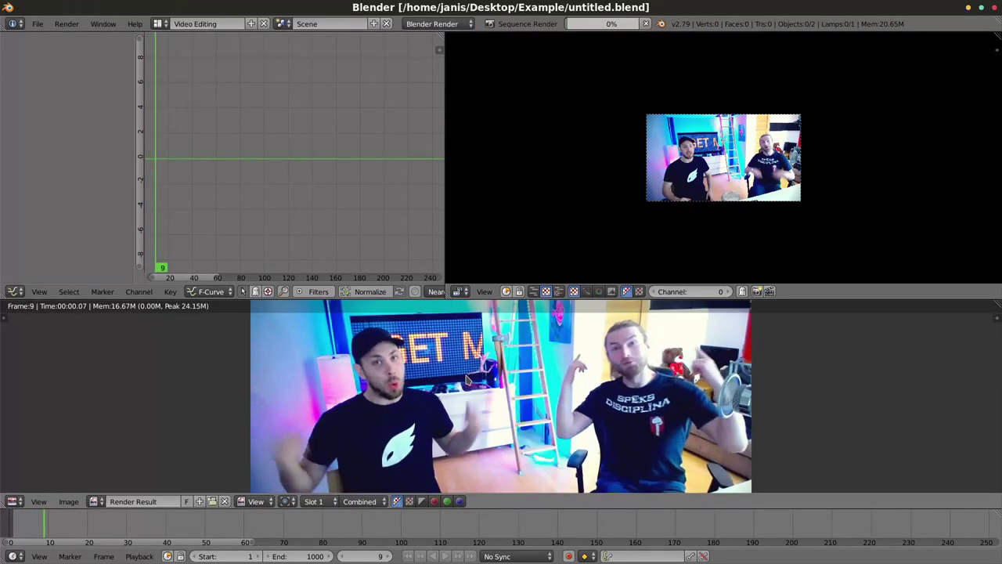
{"action": "key", "text": "alt+Tab"}
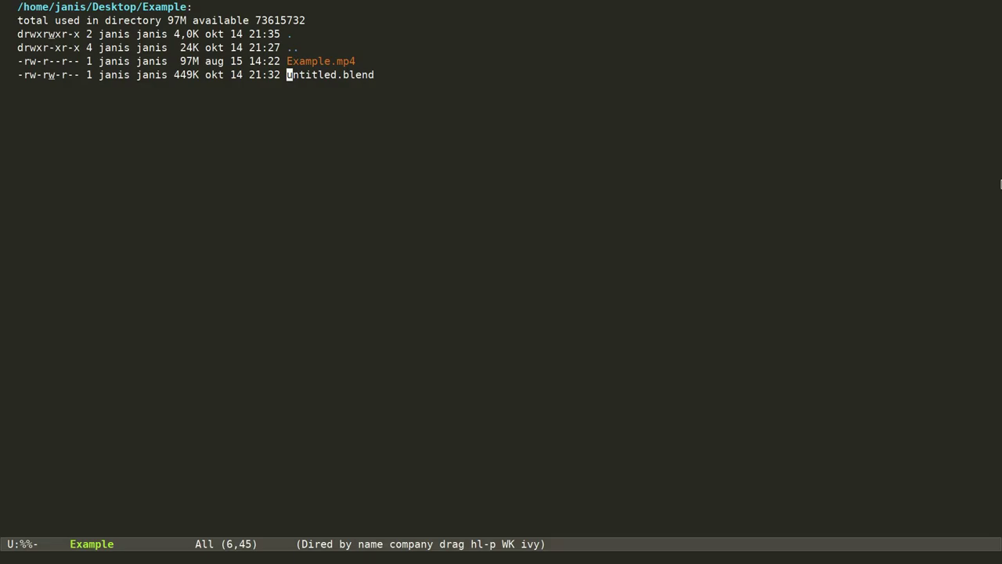
Mark untitled.blend and run jm/blender-render-prompt with 3 instances to start three parallel renders
{"action": "key", "text": "m"}
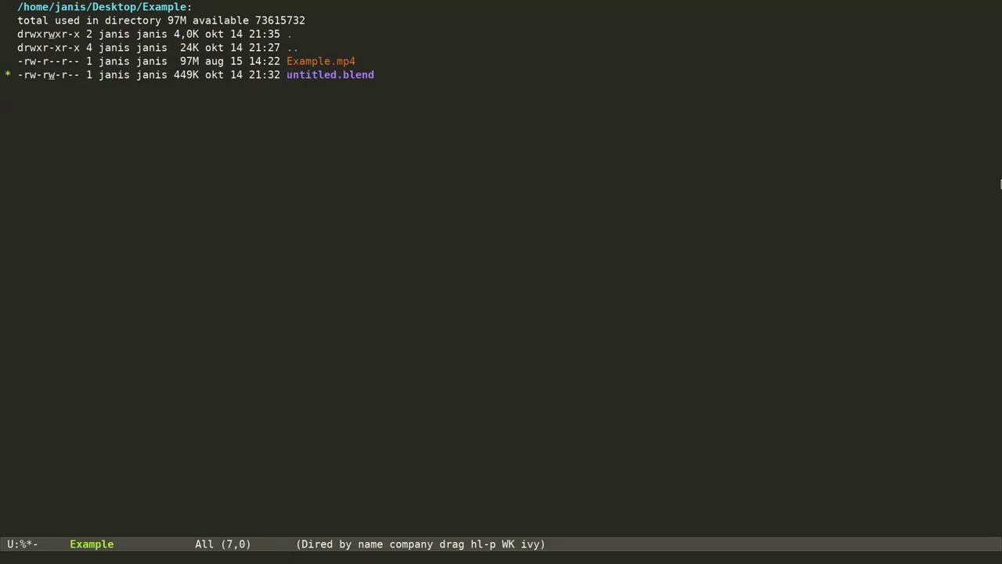
{"action": "key", "text": "alt+x"}
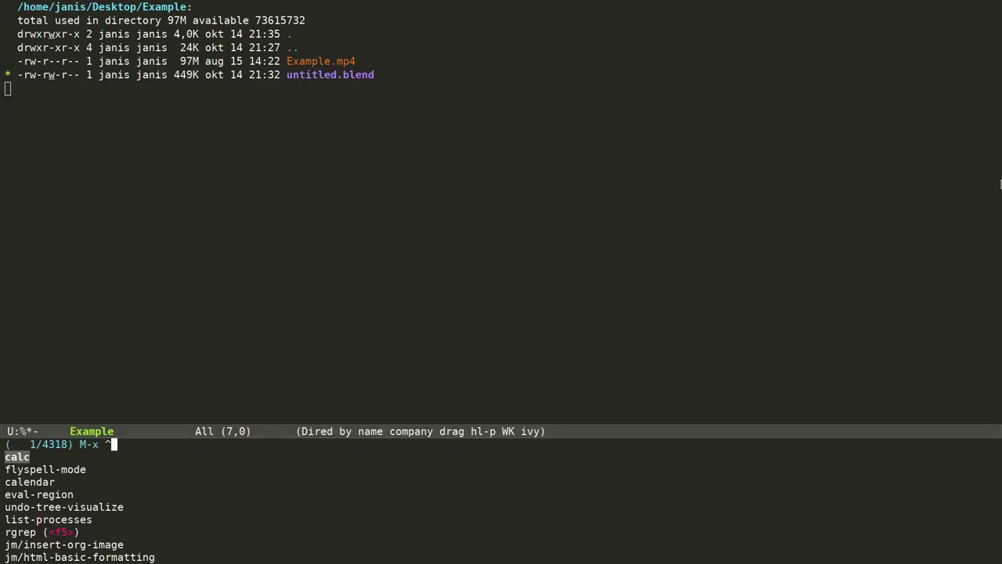
{"action": "type", "text": "jm/ble"}
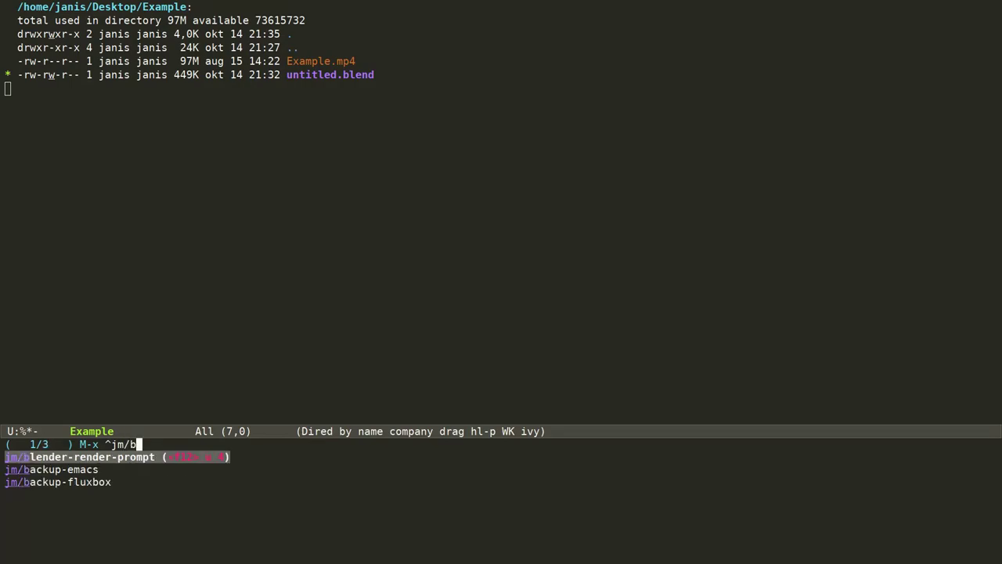
{"action": "key", "text": "Return"}
{"action": "type", "text": "1"}
{"action": "key", "text": "BackSpace"}
{"action": "type", "text": "3"}
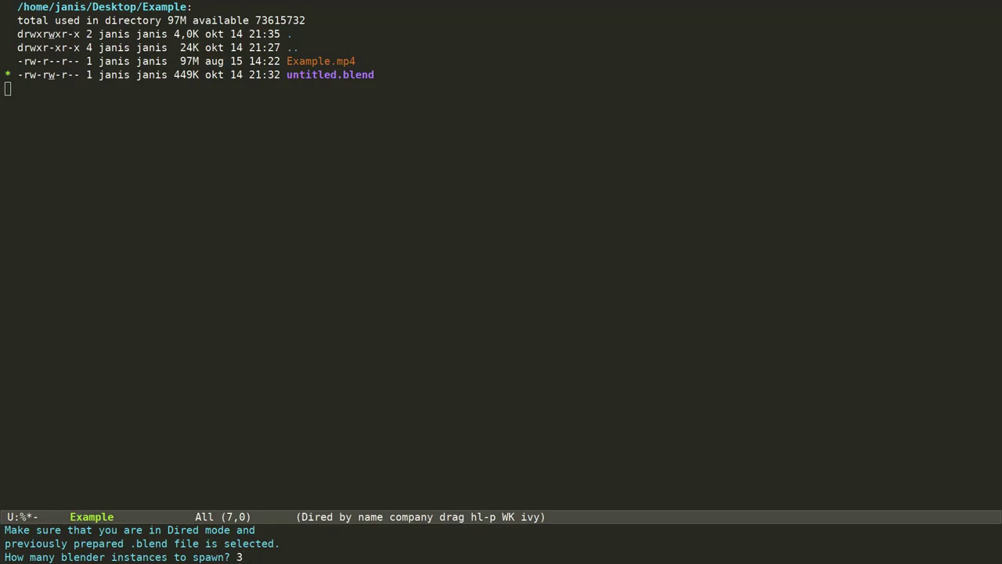
{"action": "key", "text": "Return"}
{"action": "key", "text": "Down"}
{"action": "key", "text": "Down"}
{"action": "key", "text": "Down"}
{"action": "key", "text": "Down"}
{"action": "key", "text": "Down"}
{"action": "key", "text": "Down"}
{"action": "key", "text": "Down"}
{"action": "key", "text": "Down"}
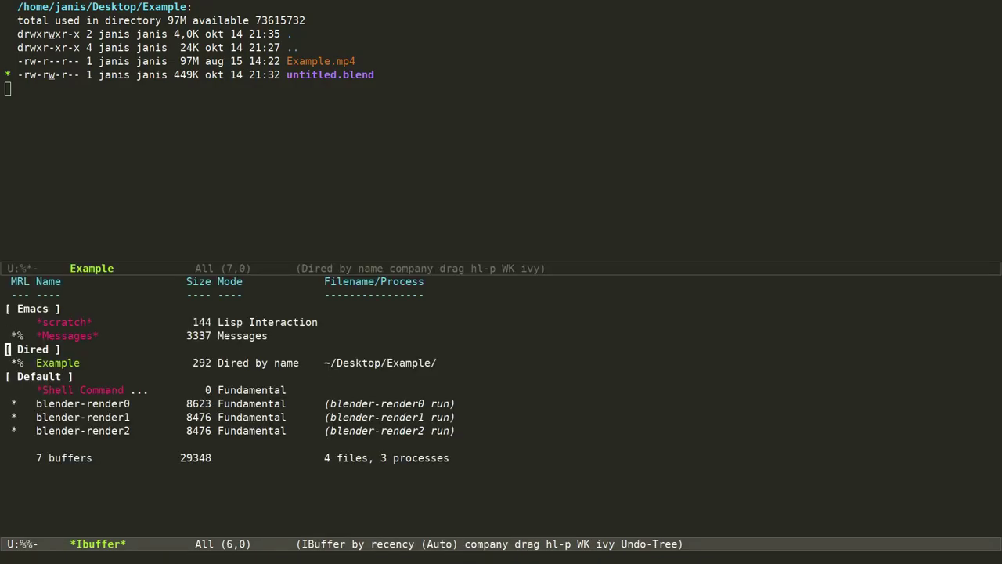
Open the blender-render0 and blender-render1 render logs from the buffer list
{"action": "key", "text": "Up"}
{"action": "key", "text": "Up"}
{"action": "key", "text": "Up"}
{"action": "key", "text": "Down"}
{"action": "key", "text": "Down"}
{"action": "key", "text": "Down"}
{"action": "key", "text": "Up"}
{"action": "key", "text": "Return"}
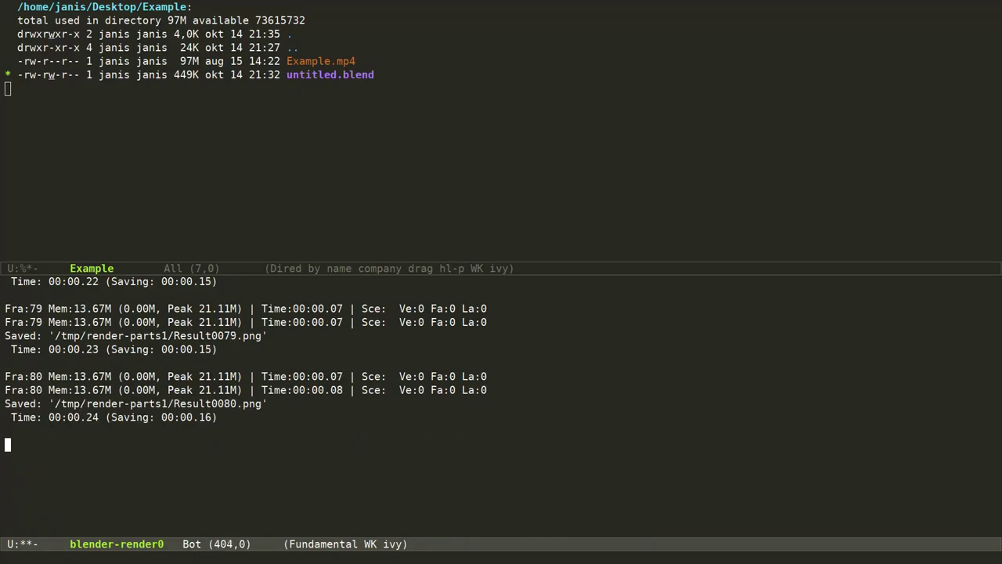
{"action": "key", "text": "ctrl+x"}
{"action": "key", "text": "ctrl+b"}
{"action": "key", "text": "Down"}
{"action": "key", "text": "Down"}
{"action": "key", "text": "Down"}
{"action": "key", "text": "Down"}
{"action": "key", "text": "Down"}
{"action": "key", "text": "Down"}
{"action": "key", "text": "Down"}
{"action": "key", "text": "Down"}
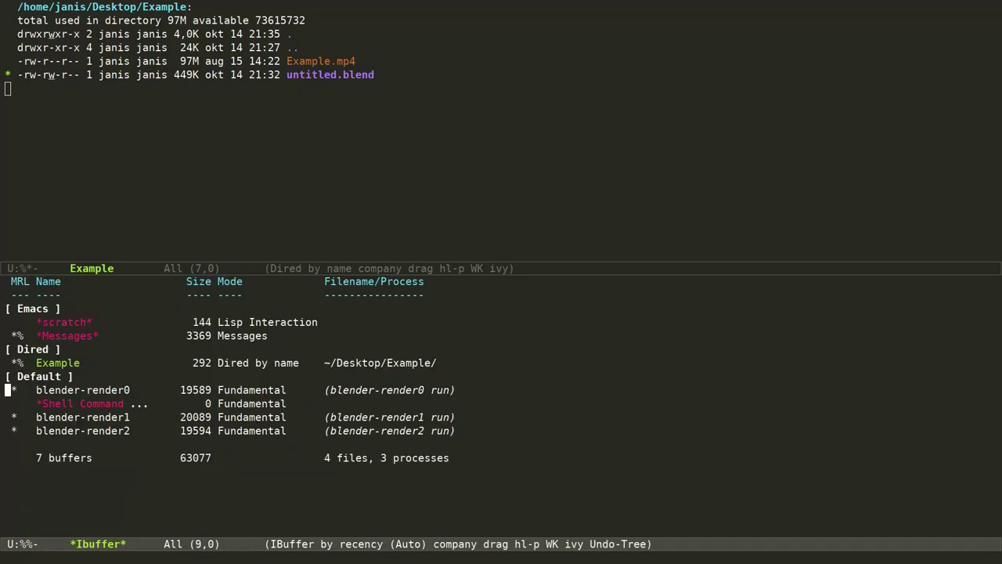
{"action": "key", "text": "Up"}
{"action": "key", "text": "Return"}
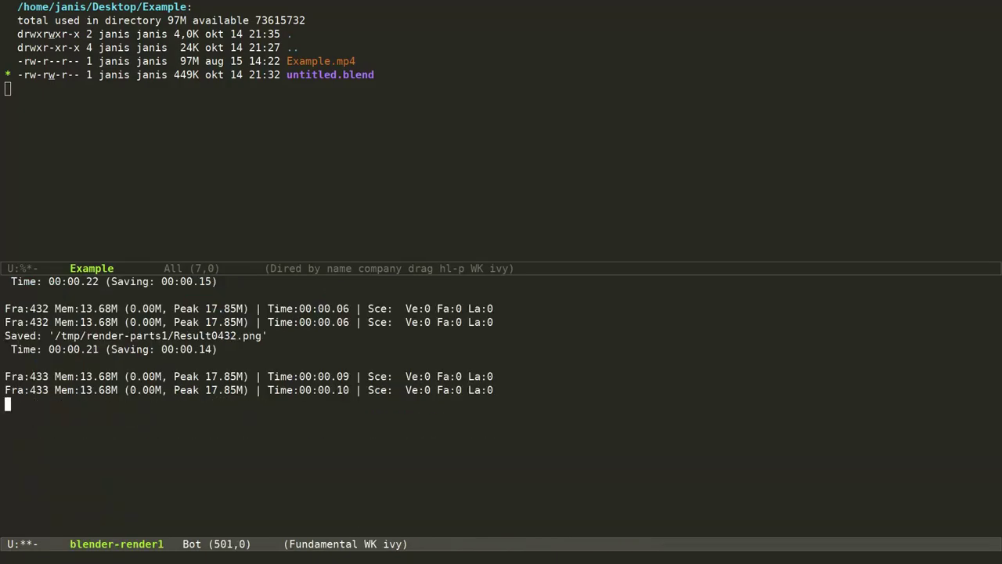
{"action": "key", "text": "ctrl+x"}
{"action": "key", "text": "ctrl+b"}
{"action": "key", "text": "q"}
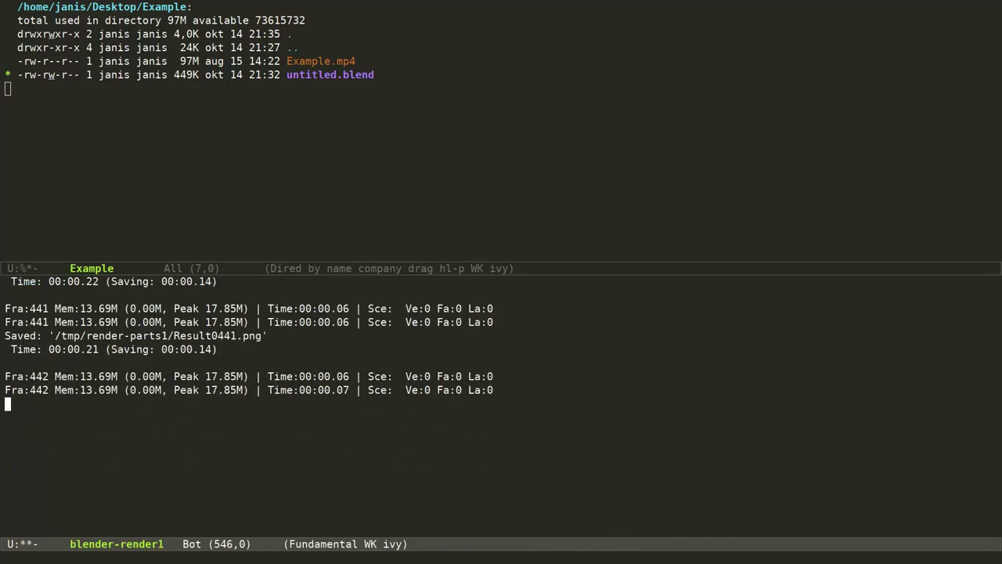
Return to the blender-render1 log showing frames saved as Result PNGs in /tmp/render-parts1
{"action": "key", "text": "ctrl+x"}
{"action": "key", "text": "Left"}
{"action": "key", "text": "ctrl+x"}
{"action": "key", "text": "Right"}
{"action": "key", "text": "ctrl+x"}
{"action": "key", "text": "ctrl+b"}
{"action": "key", "text": "q"}
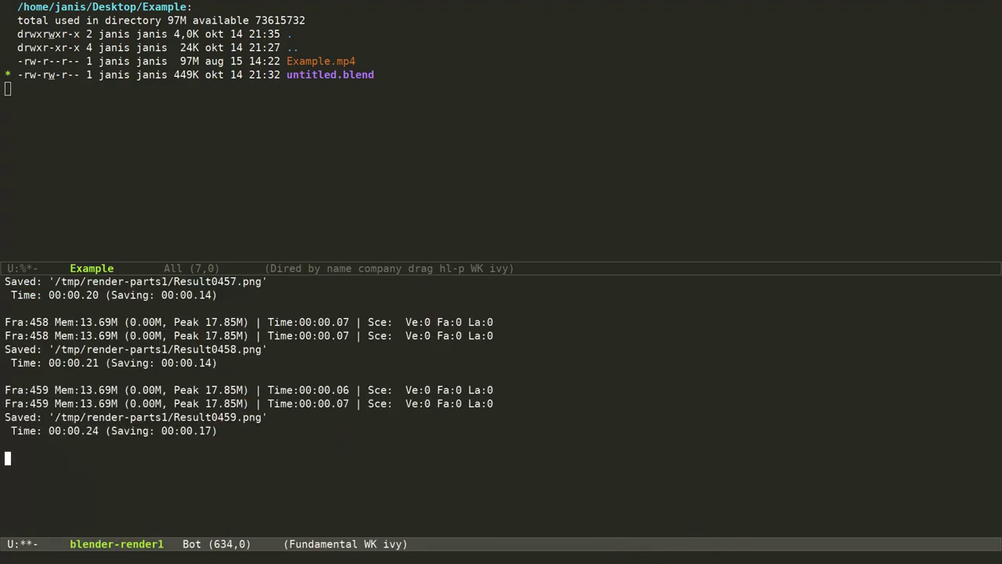
Start opening the file VeryImportant.org in the Example folder
{"action": "key", "text": "ctrl+x"}
{"action": "key", "text": "Left"}
{"action": "key", "text": "ctrl+x"}
{"action": "key", "text": "ctrl+f"}
{"action": "type", "text": "VeryImp"}
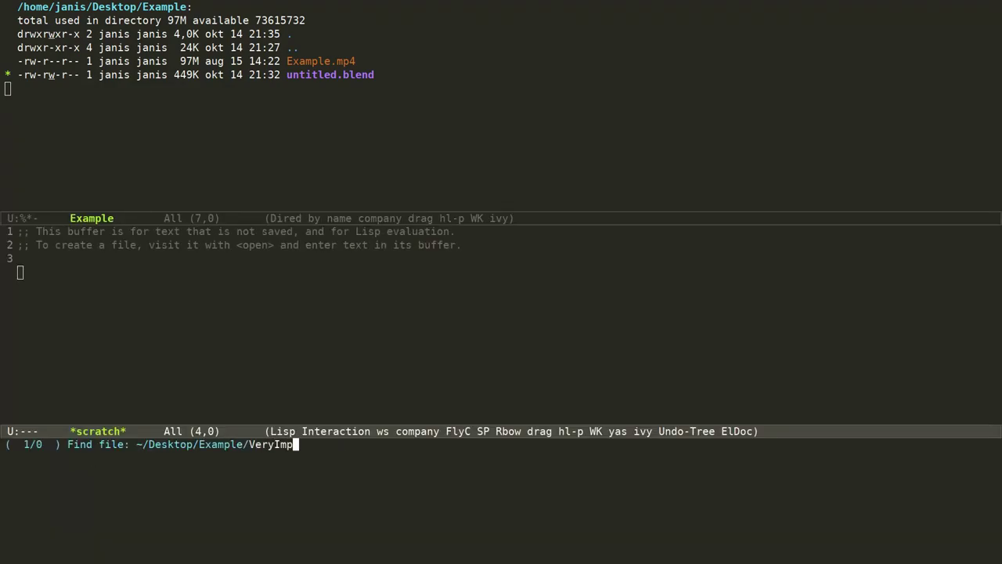
{"action": "type", "text": "ortant.org"}
Create VeryImportant.org and type the org heading '* Doing some very'
{"action": "key", "text": "Return"}
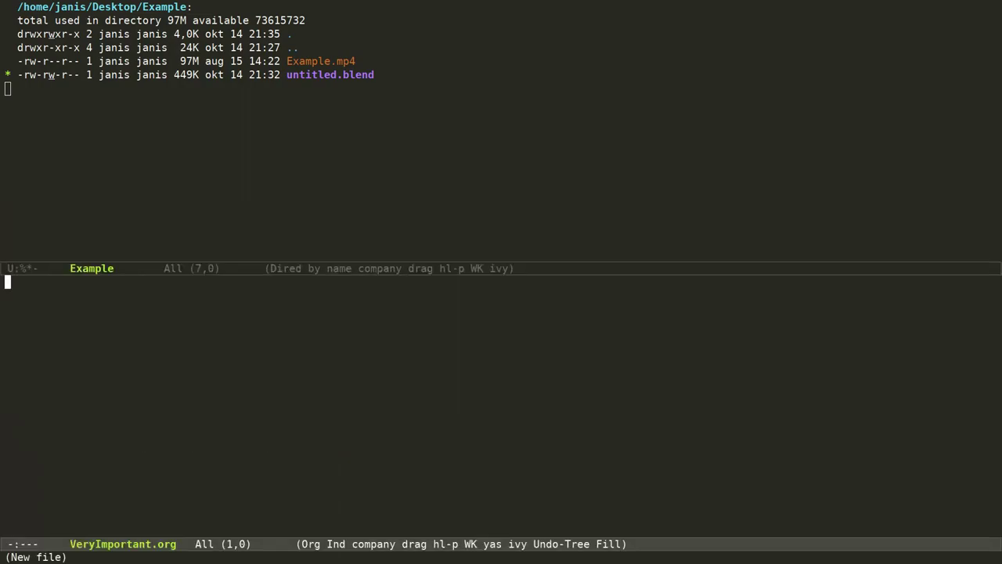
{"action": "type", "text": "* Doing some very"}
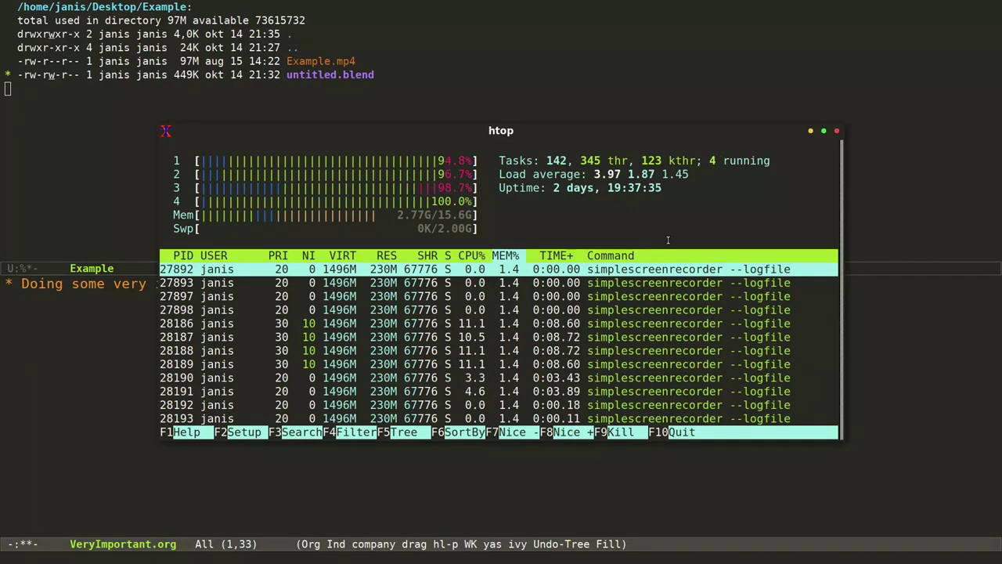
Quit htop after seeing all four cores near full load
{"action": "key", "text": "q"}
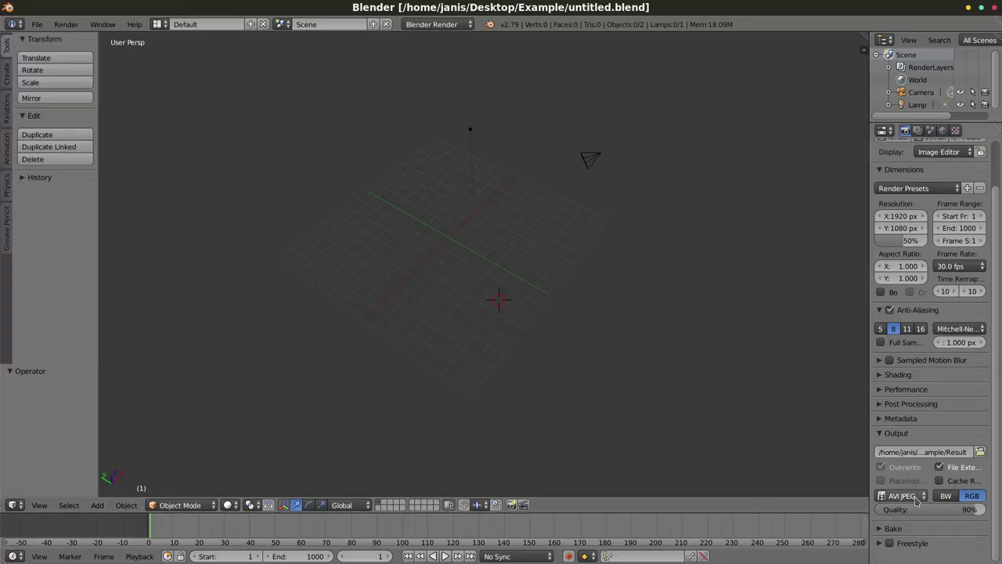
Try AVI Raw as the output file format, then set it back to AVI JPEG
{"action": "left_click", "coordinate": [900, 496]}
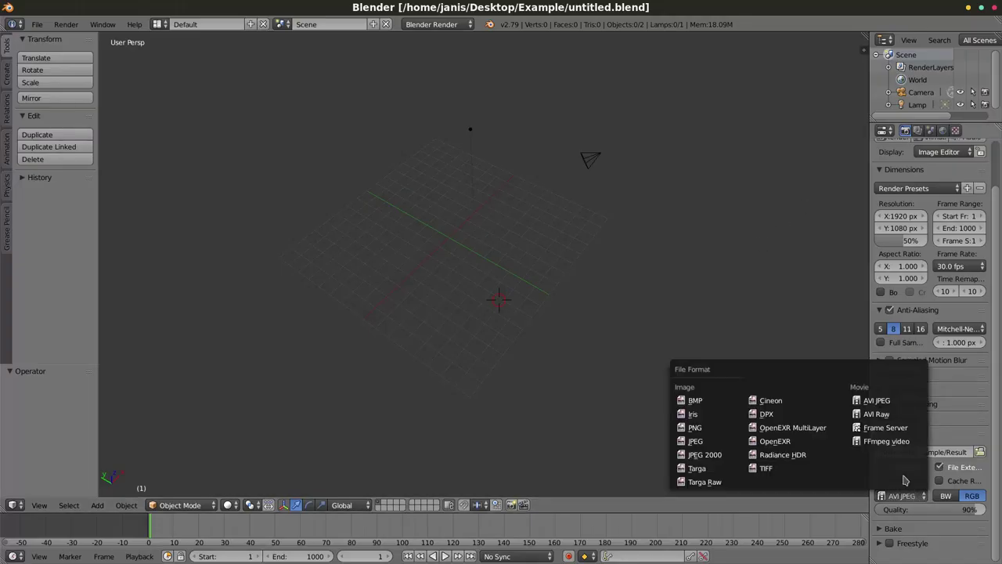
{"action": "left_click", "coordinate": [897, 413]}
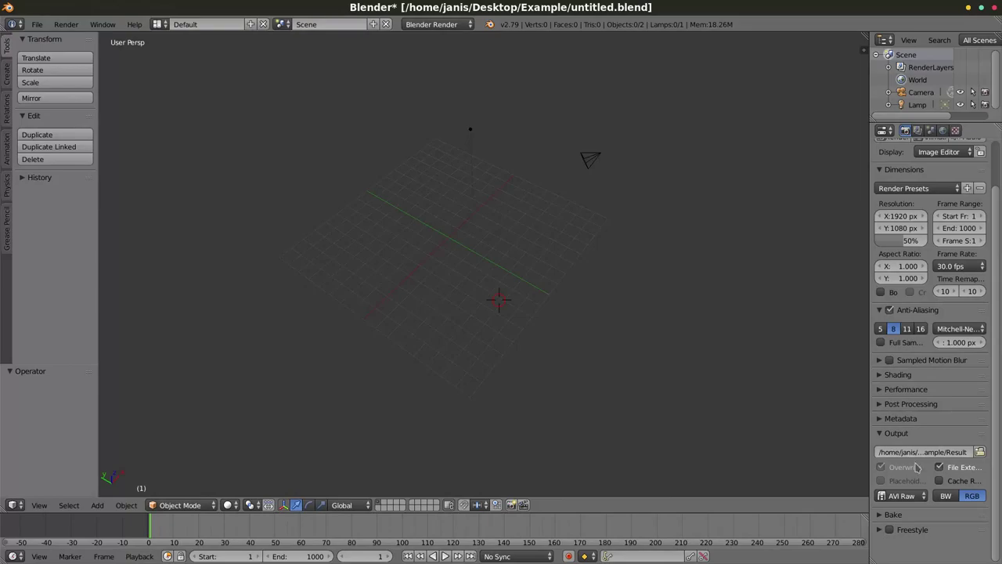
{"action": "left_click", "coordinate": [911, 495]}
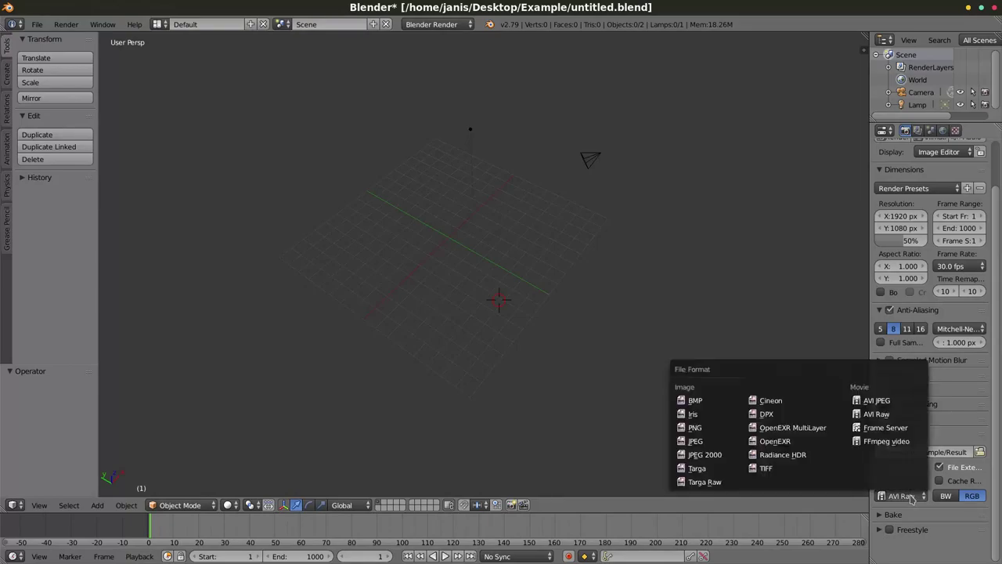
{"action": "left_click", "coordinate": [894, 401]}
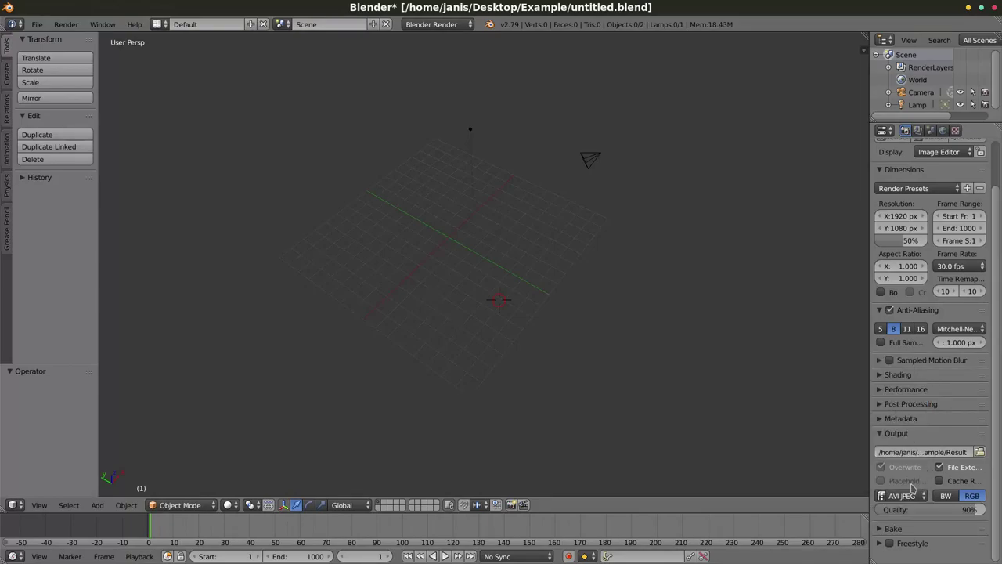
Switch to the Video Editing layout showing the Example.mp4 strips and select the End frame field
{"action": "left_click", "coordinate": [160, 25]}
{"action": "left_click", "coordinate": [194, 138]}
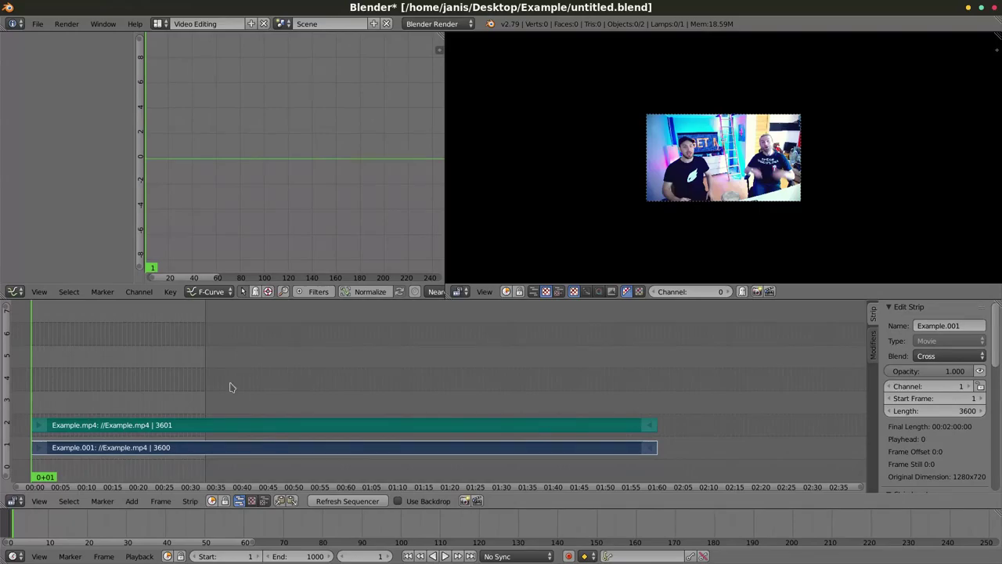
{"action": "left_click", "coordinate": [309, 556]}
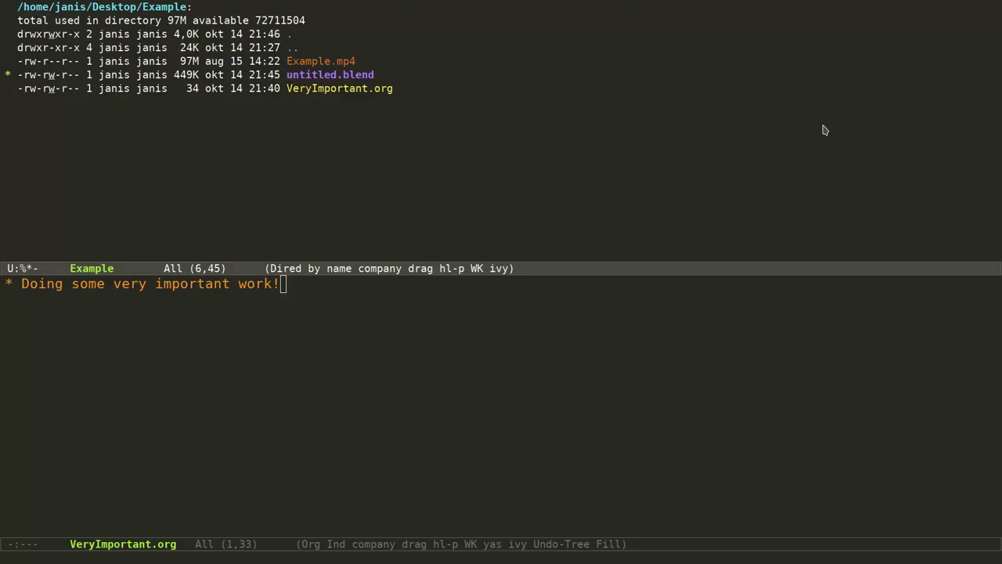
Run the Blender render prompt again with 3 parallel instances
{"action": "key", "text": "alt+x"}
{"action": "key", "text": "Return"}
{"action": "type", "text": "1"}
{"action": "key", "text": "BackSpace"}
{"action": "type", "text": "3"}
{"action": "key", "text": "Return"}
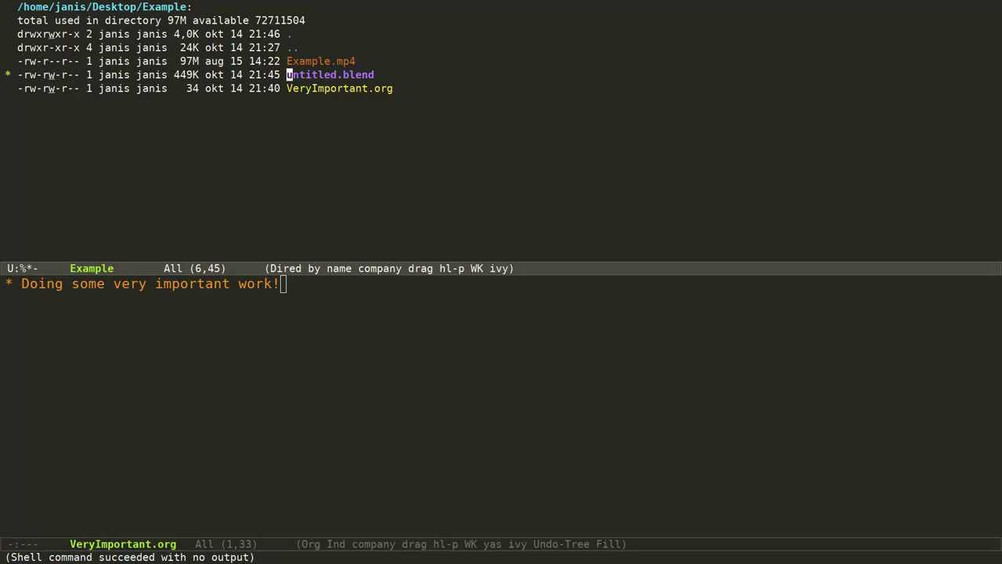
Open /tmp/render-parts to check the growing part files, then show the buffer list
{"action": "key", "text": "ctrl+x"}
{"action": "key", "text": "ctrl+f"}
{"action": "type", "text": "/tmp/"}
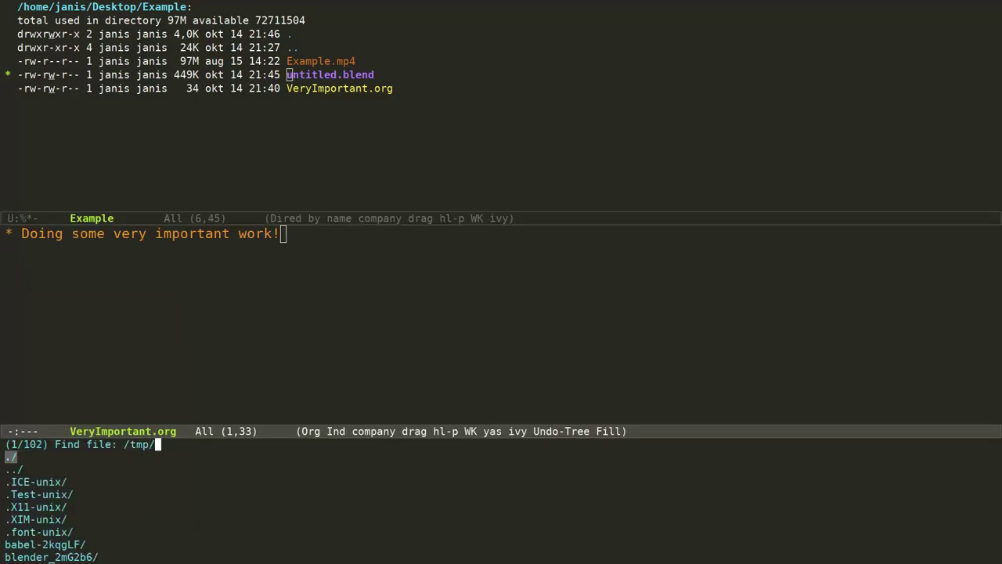
{"action": "type", "text": "render"}
{"action": "key", "text": "Return"}
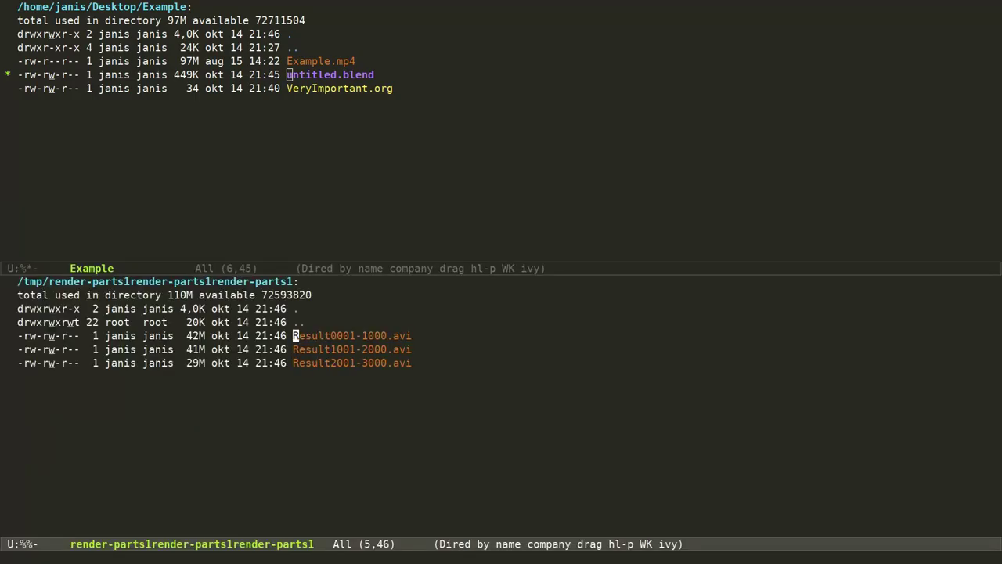
{"action": "key", "text": "Down"}
{"action": "key", "text": "Down"}
{"action": "key", "text": "Up"}
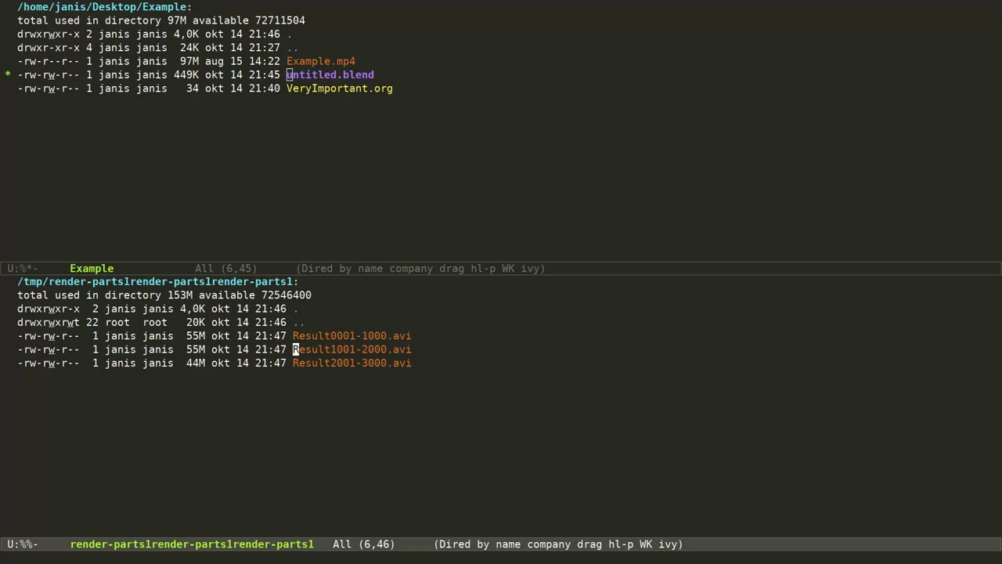
{"action": "key", "text": "ctrl+x"}
{"action": "key", "text": "ctrl+b"}
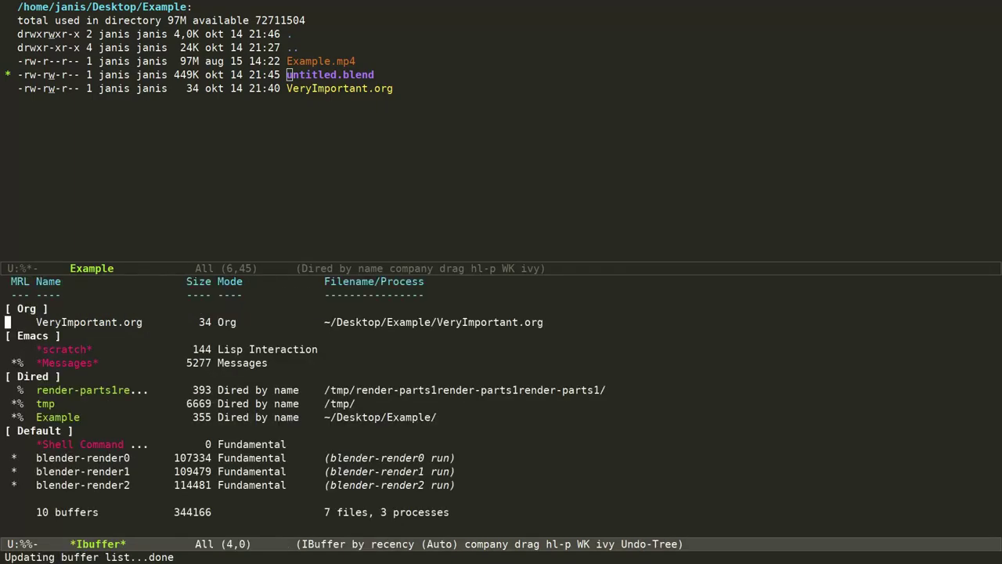
View the blender-render0 log, then go back to the buffer list
{"action": "key", "text": "Down"}
{"action": "key", "text": "Down"}
{"action": "key", "text": "Down"}
{"action": "key", "text": "Down"}
{"action": "key", "text": "Down"}
{"action": "key", "text": "Down"}
{"action": "key", "text": "Down"}
{"action": "key", "text": "Down"}
{"action": "key", "text": "Down"}
{"action": "key", "text": "Down"}
{"action": "key", "text": "Down"}
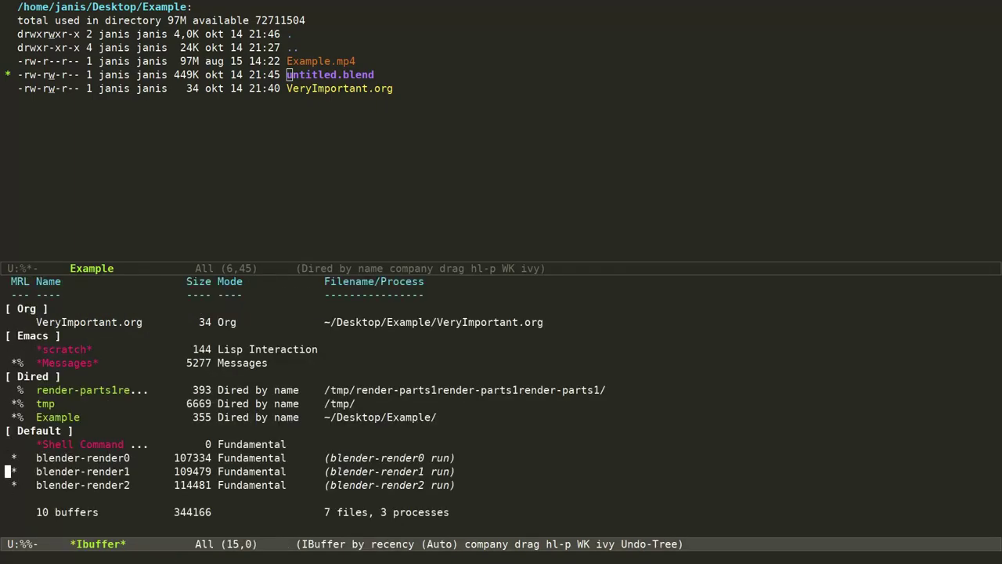
{"action": "key", "text": "Up"}
{"action": "key", "text": "Return"}
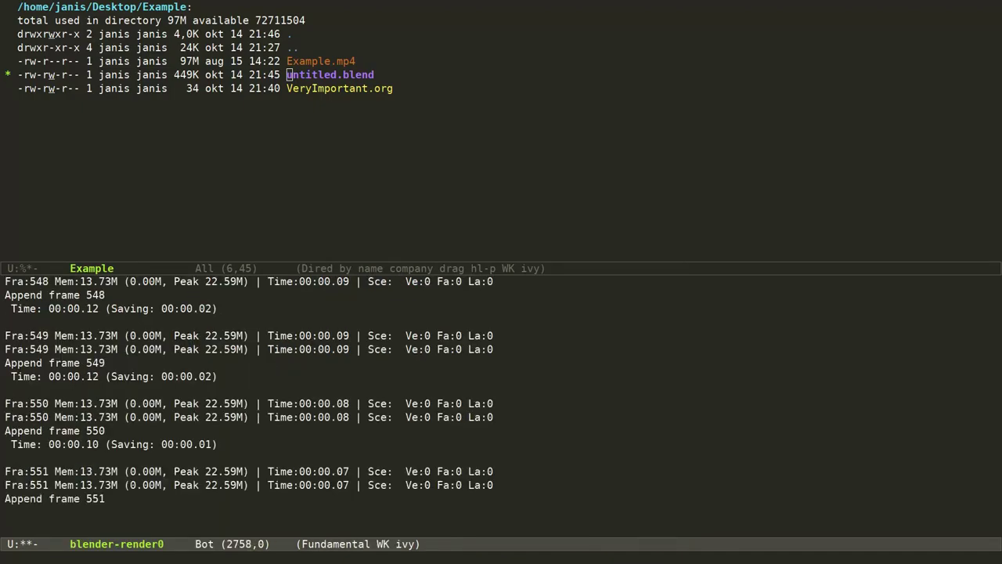
{"action": "key", "text": "ctrl+x"}
{"action": "key", "text": "ctrl+b"}
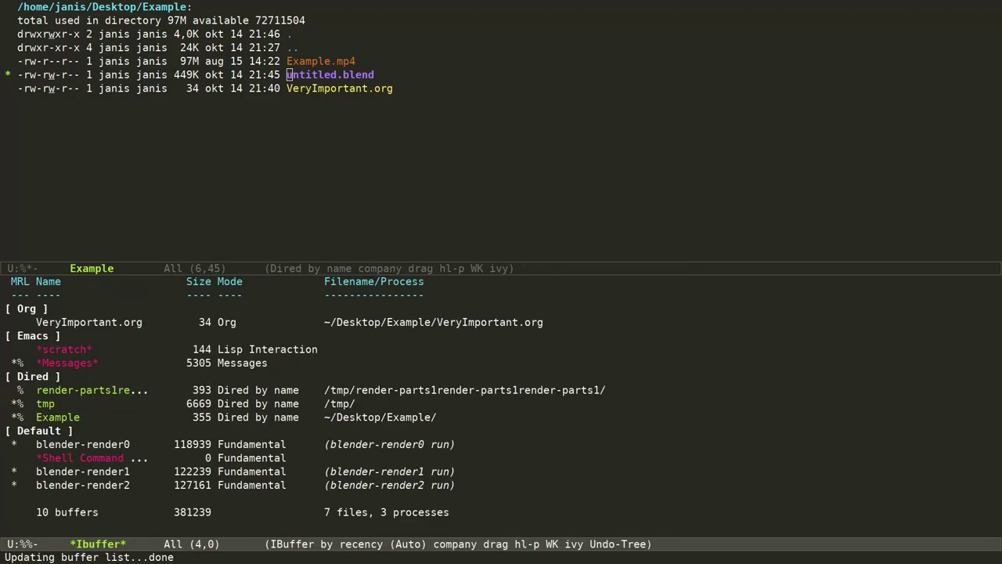
{"action": "key", "text": "Down"}
{"action": "key", "text": "Down"}
{"action": "key", "text": "Down"}
Run list-processes and move focus to the *Process List* window showing three running renders
{"action": "key", "text": "alt+x"}
{"action": "type", "text": "list"}
{"action": "key", "text": "Return"}
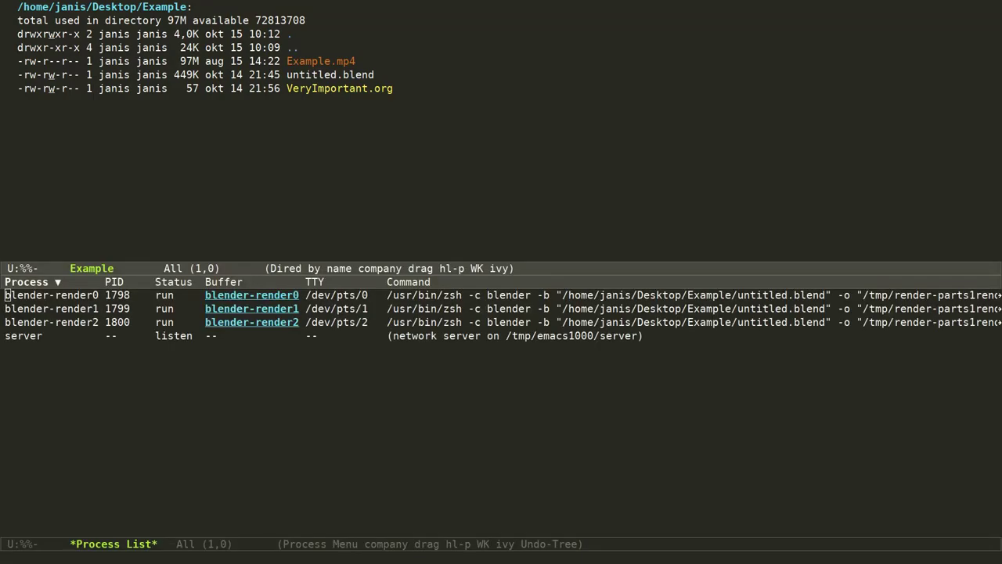
{"action": "key", "text": "ctrl+c"}
{"action": "key", "text": "w"}
{"action": "key", "text": "k"}
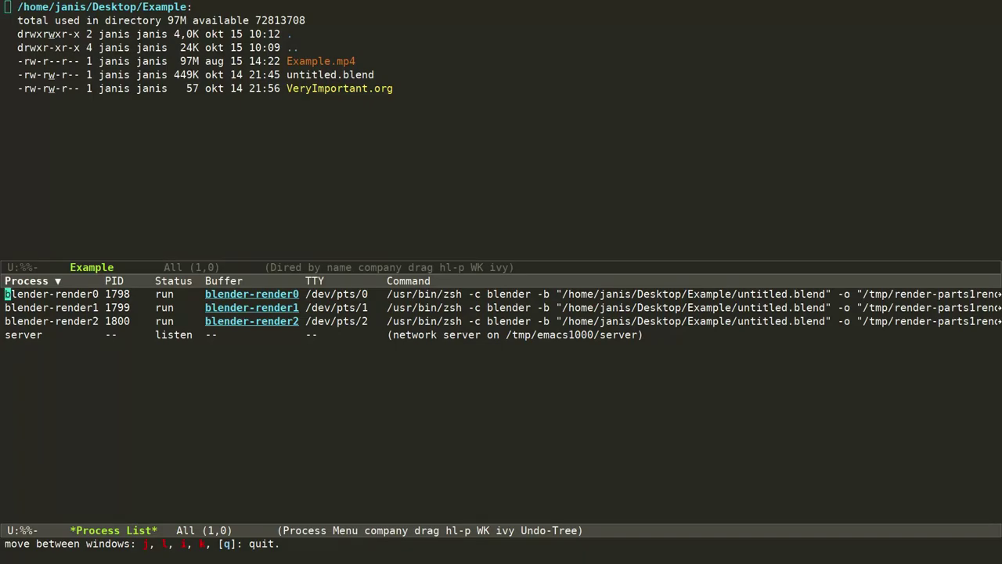
Inspect the Blender render processes in htop and tile htop into the top half above Emacs
{"action": "key", "text": "alt+Tab"}
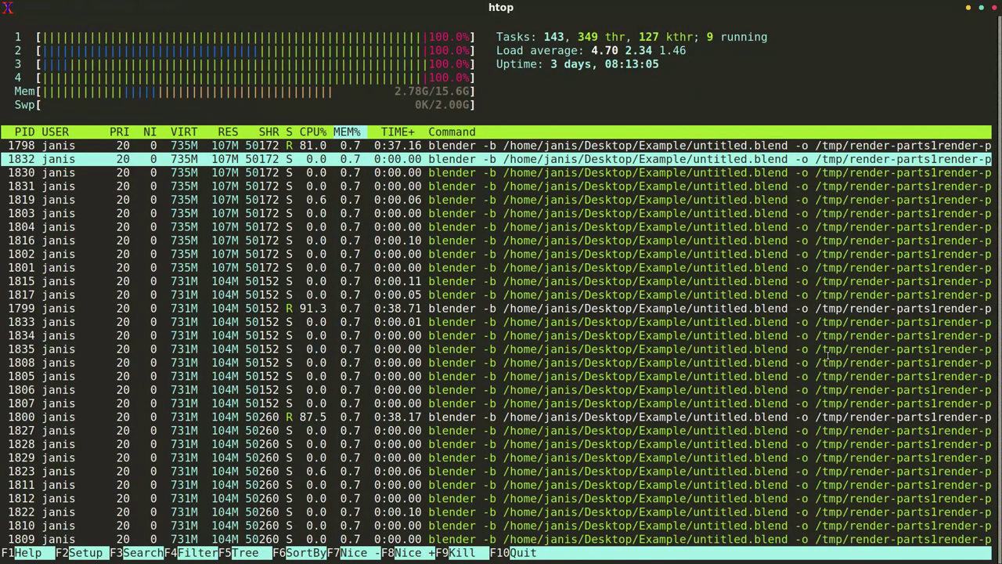
{"action": "key", "text": "Down"}
{"action": "key", "text": "Down"}
{"action": "key", "text": "Down"}
{"action": "key", "text": "Down"}
{"action": "key", "text": "Down"}
{"action": "key", "text": "Down"}
{"action": "key", "text": "Down"}
{"action": "key", "text": "Down"}
{"action": "key", "text": "Down"}
{"action": "key", "text": "Down"}
{"action": "key", "text": "Down"}
{"action": "key", "text": "Down"}
{"action": "key", "text": "Down"}
{"action": "key", "text": "Down"}
{"action": "key", "text": "Down"}
{"action": "key", "text": "Down"}
{"action": "key", "text": "Down"}
{"action": "key", "text": "Down"}
{"action": "key", "text": "Down"}
{"action": "key", "text": "Down"}
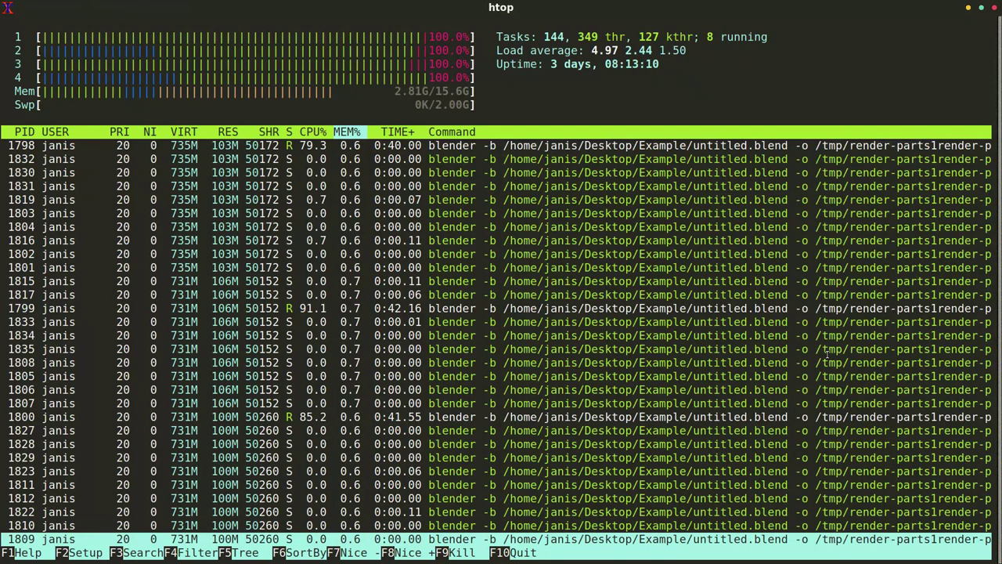
{"action": "key", "text": "Up"}
{"action": "key", "text": "Up"}
{"action": "key", "text": "Up"}
{"action": "key", "text": "Up"}
{"action": "key", "text": "Up"}
{"action": "key", "text": "Up"}
{"action": "key", "text": "Up"}
{"action": "key", "text": "Up"}
{"action": "key", "text": "Up"}
{"action": "key", "text": "Up"}
{"action": "key", "text": "Up"}
{"action": "key", "text": "Up"}
{"action": "key", "text": "Up"}
{"action": "key", "text": "Up"}
{"action": "key", "text": "Up"}
{"action": "key", "text": "Up"}
{"action": "key", "text": "Up"}
{"action": "key", "text": "Up"}
{"action": "key", "text": "Up"}
{"action": "key", "text": "Up"}
{"action": "key", "text": "Up"}
{"action": "key", "text": "Up"}
{"action": "key", "text": "Up"}
{"action": "key", "text": "Up"}
{"action": "key", "text": "Up"}
{"action": "key", "text": "Up"}
{"action": "key", "text": "Up"}
{"action": "key", "text": "Up"}
{"action": "key", "text": "Up"}
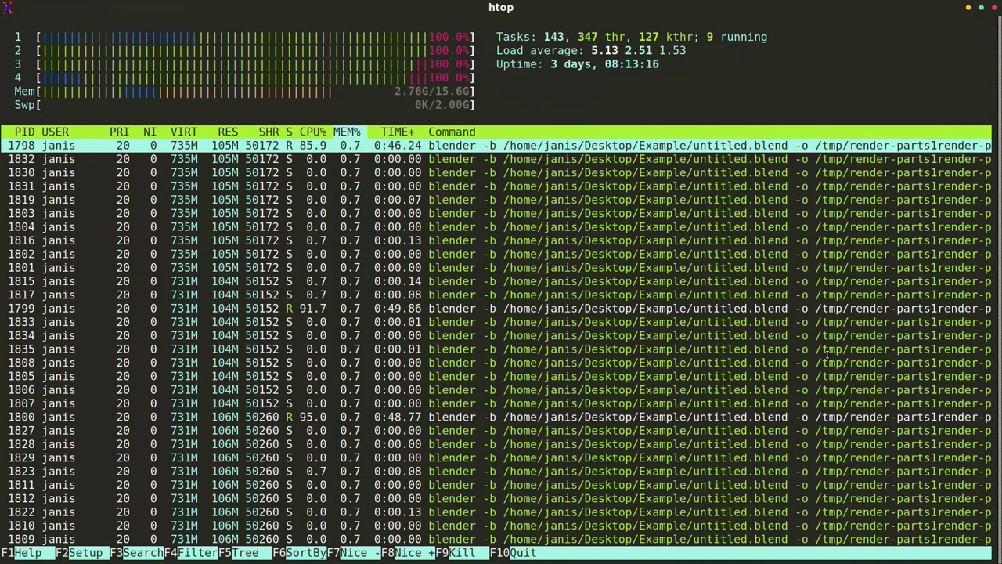
{"action": "key", "text": "ctrl+super+k"}
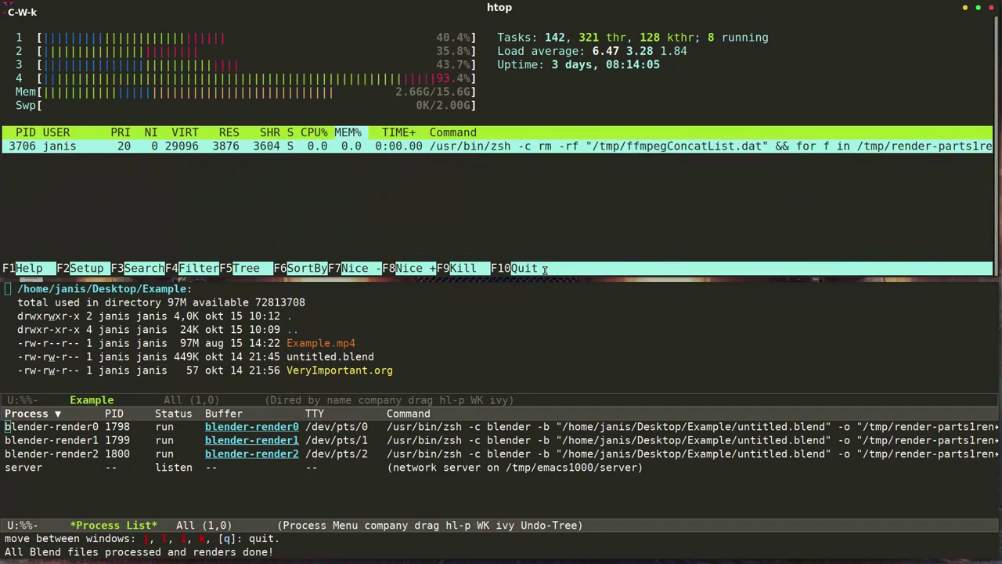
Quit htop and switch to the VeryImportant.org buffer from the buffer list
{"action": "key", "text": "q"}
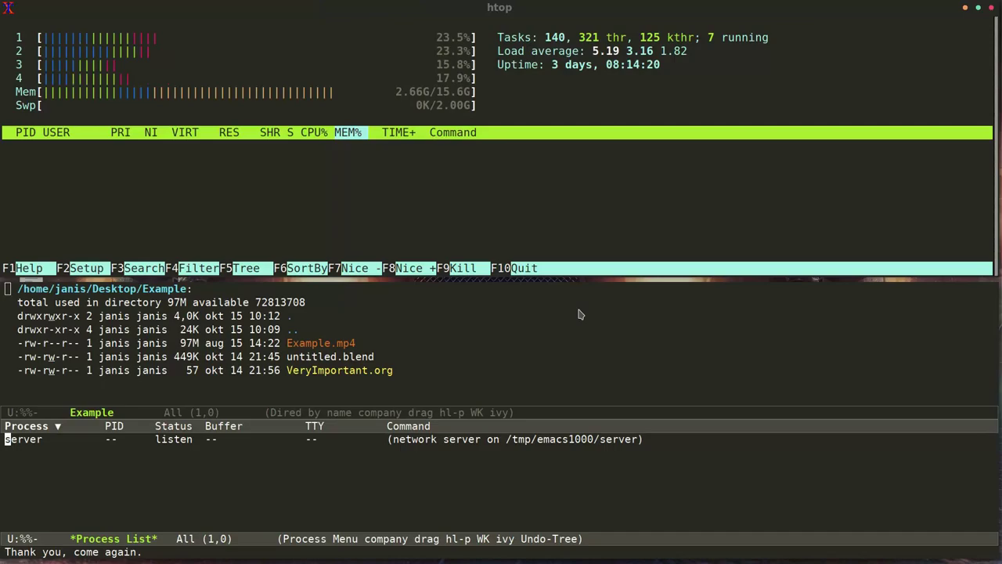
{"action": "key", "text": "ctrl+x"}
{"action": "key", "text": "ctrl+b"}
{"action": "key", "text": "Down"}
{"action": "key", "text": "Down"}
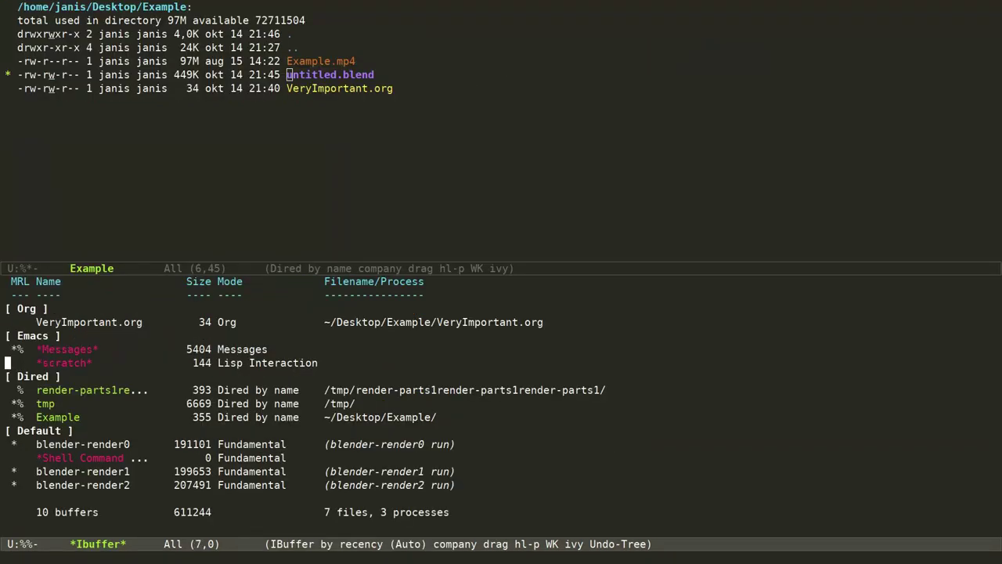
{"action": "key", "text": "Up"}
{"action": "key", "text": "Up"}
{"action": "key", "text": "Return"}
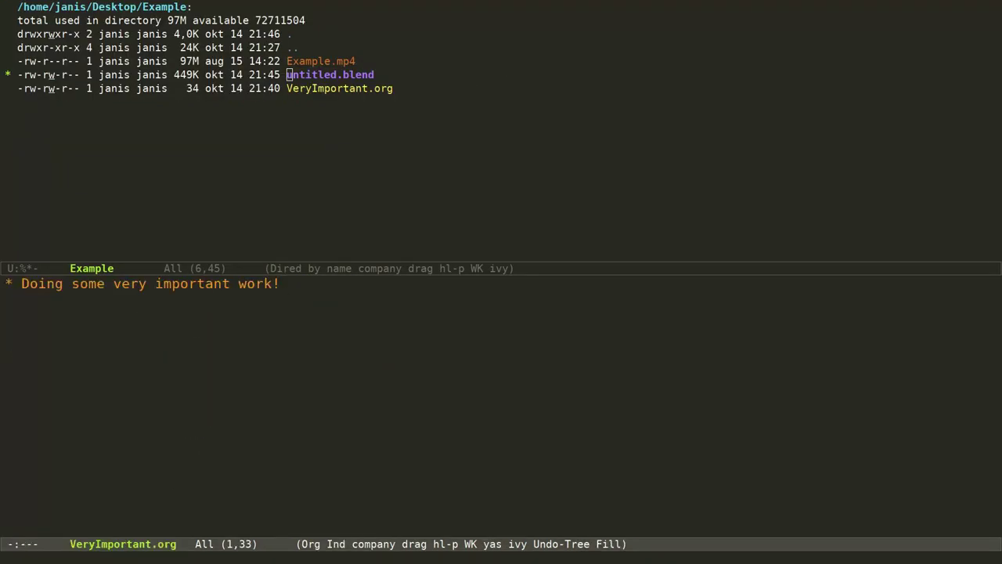
Add a new line under the heading reading '- Continuing the work.'
{"action": "key", "text": "Return"}
{"action": "type", "text": "- Continru"}
{"action": "key", "text": "BackSpace"}
{"action": "key", "text": "BackSpace"}
{"action": "type", "text": "uing the work."}
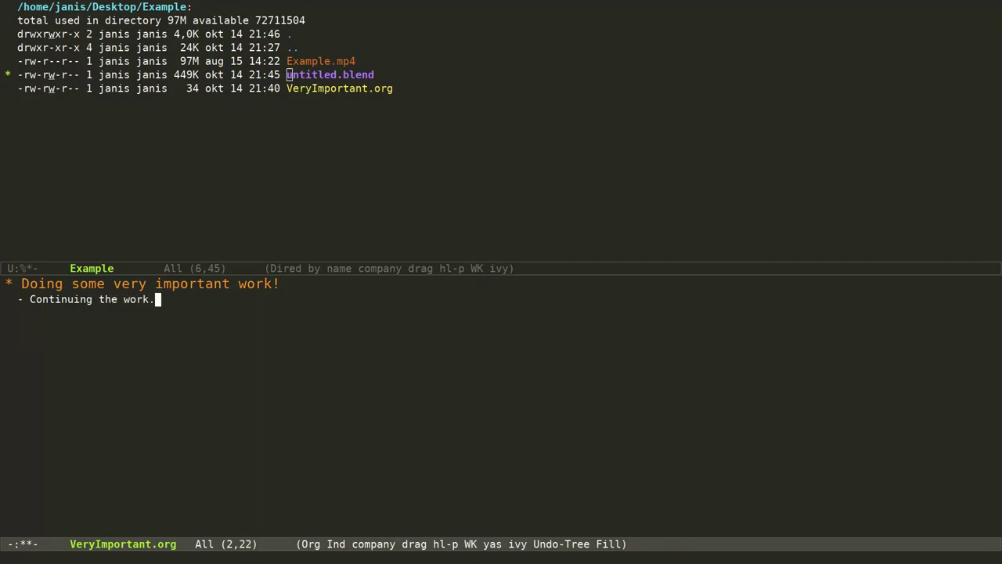
Read through the render progress lines in the *Messages* buffer
{"action": "key", "text": "ctrl+h"}
{"action": "key", "text": "e"}
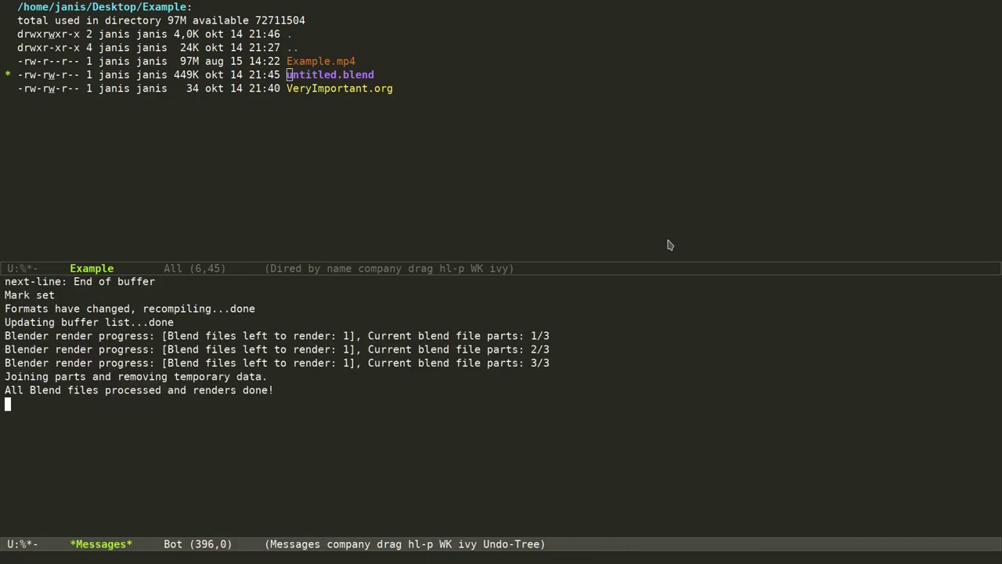
{"action": "key", "text": "Up"}
{"action": "key", "text": "Up"}
{"action": "key", "text": "Up"}
{"action": "key", "text": "Up"}
{"action": "key", "text": "Up"}
{"action": "key", "text": "Up"}
{"action": "key", "text": "Down"}
{"action": "key", "text": "Down"}
{"action": "key", "text": "Down"}
{"action": "key", "text": "Down"}
{"action": "key", "text": "Down"}
Select the finished Result.avi in the Example folder listing
{"action": "key", "text": "ctrl+c"}
{"action": "key", "text": "w"}
{"action": "key", "text": "i"}
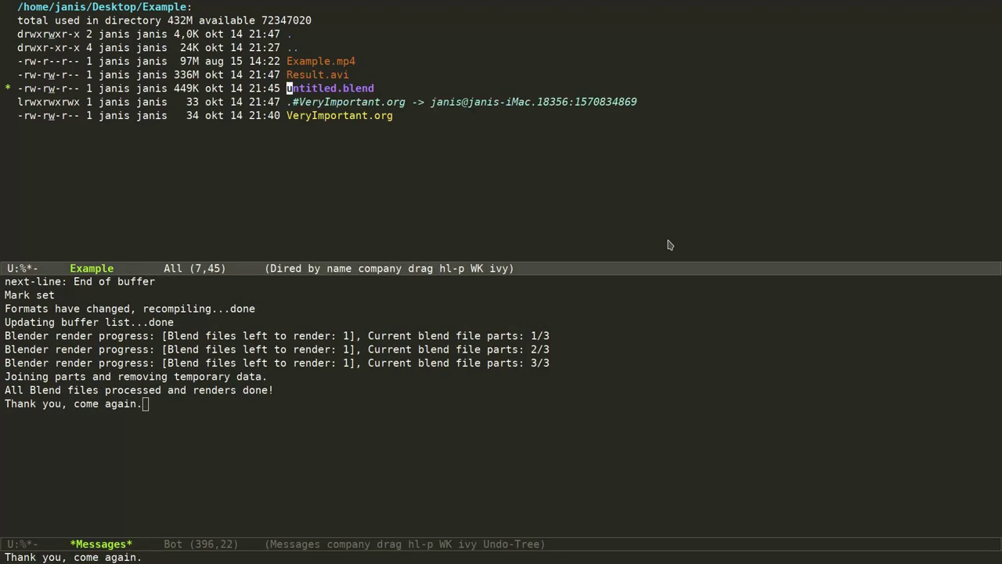
{"action": "key", "text": "Up"}
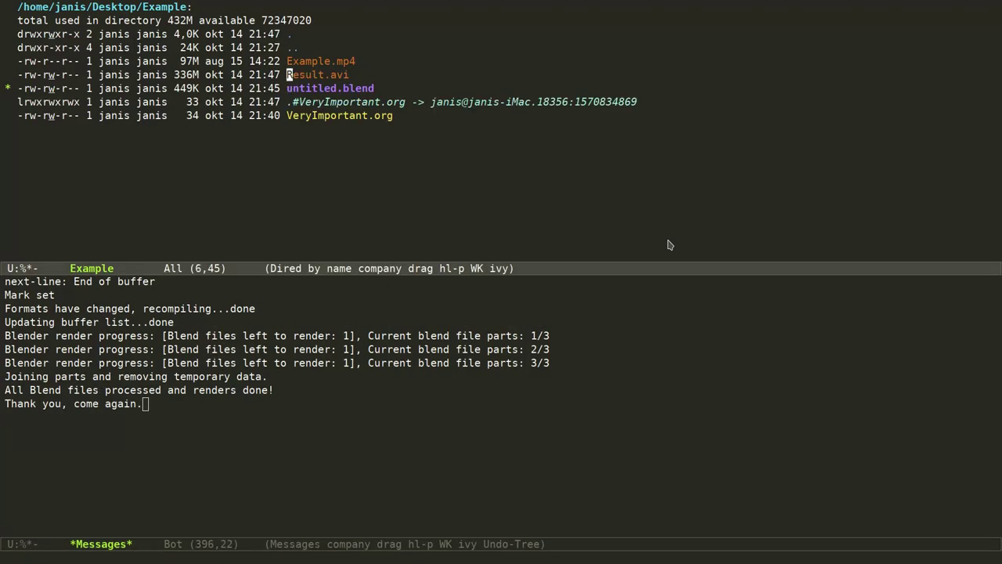